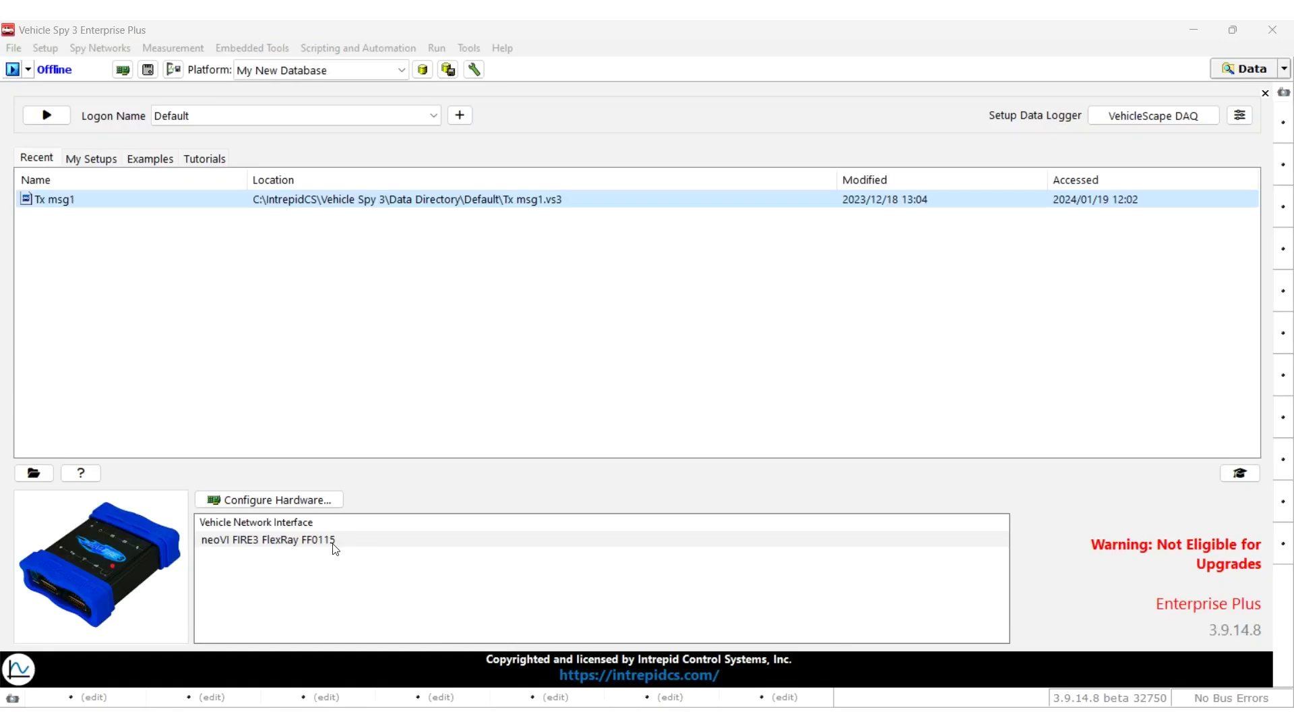
- Select neoVI FIRE3 FlexRay FF0115 as the Vehicle Network Interface
click(333, 542)
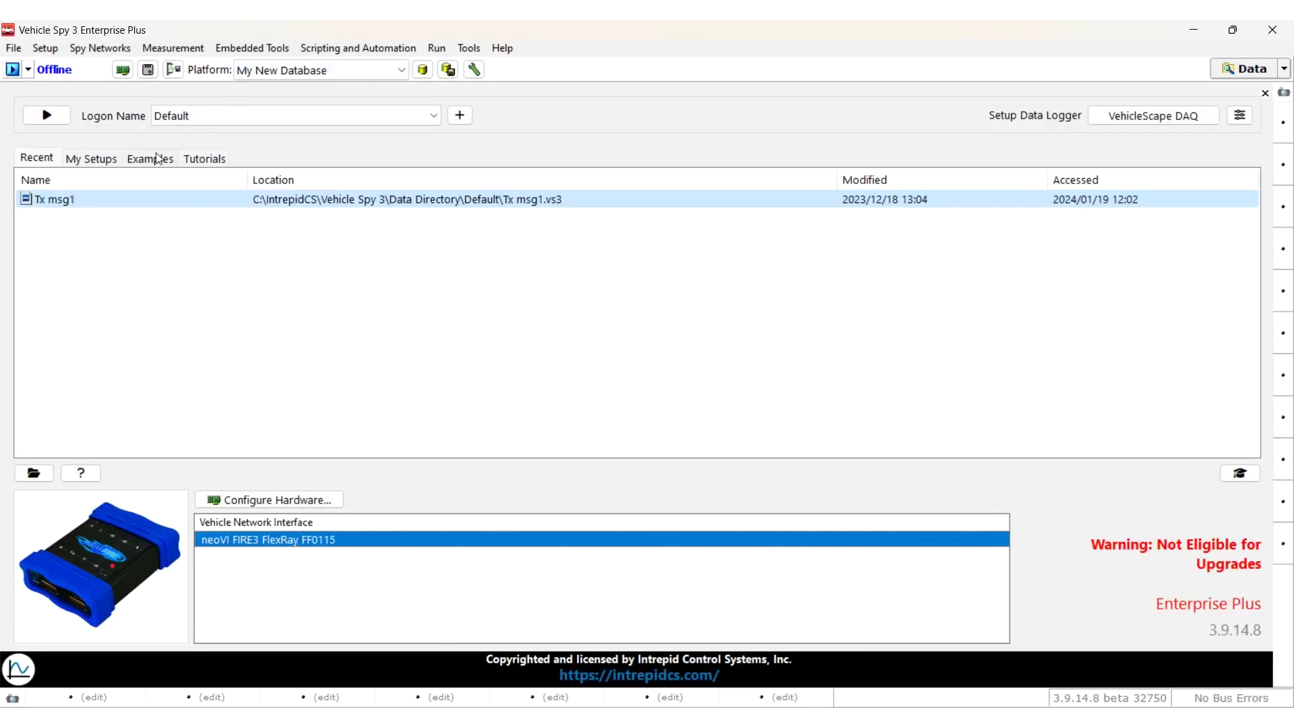
- From Setup > Hardware, review the DW CAN 01 baud rate, LIN 01 and Ethernet channel settings in neoVI Explorer
click(44, 50)
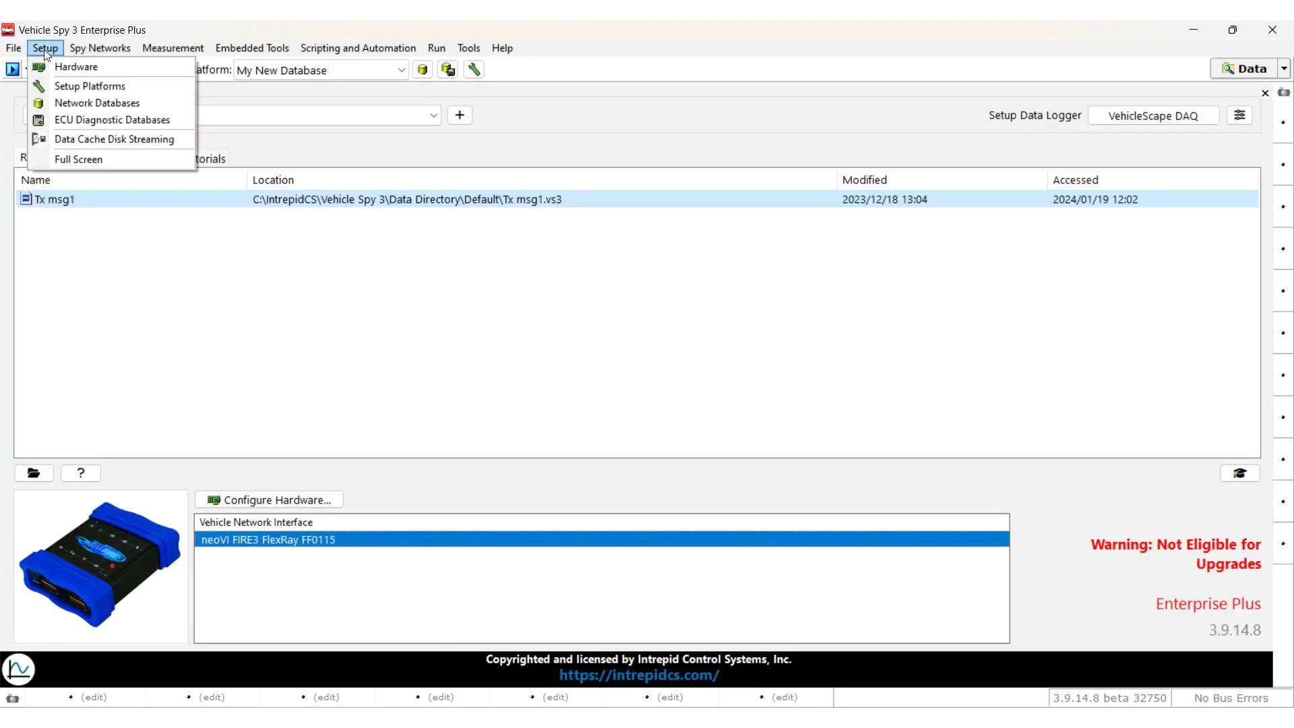
click(111, 66)
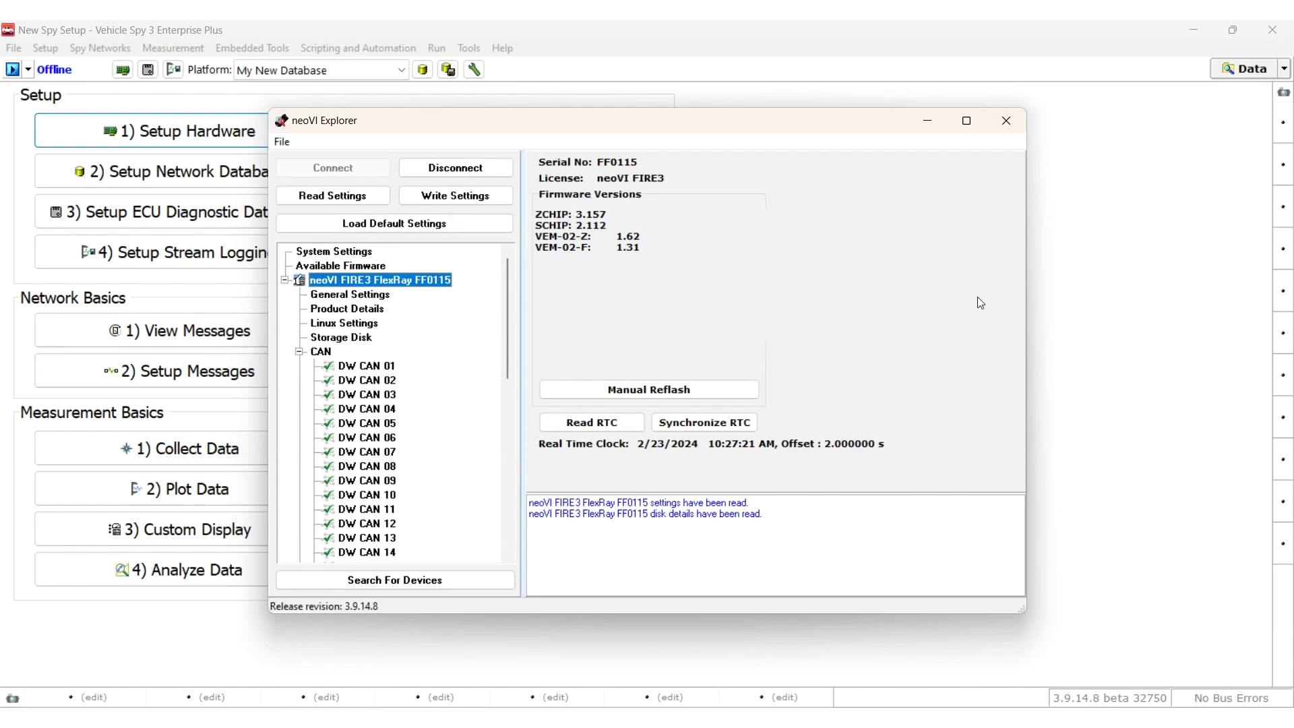
click(366, 365)
scroll(361, 394, down, 5)
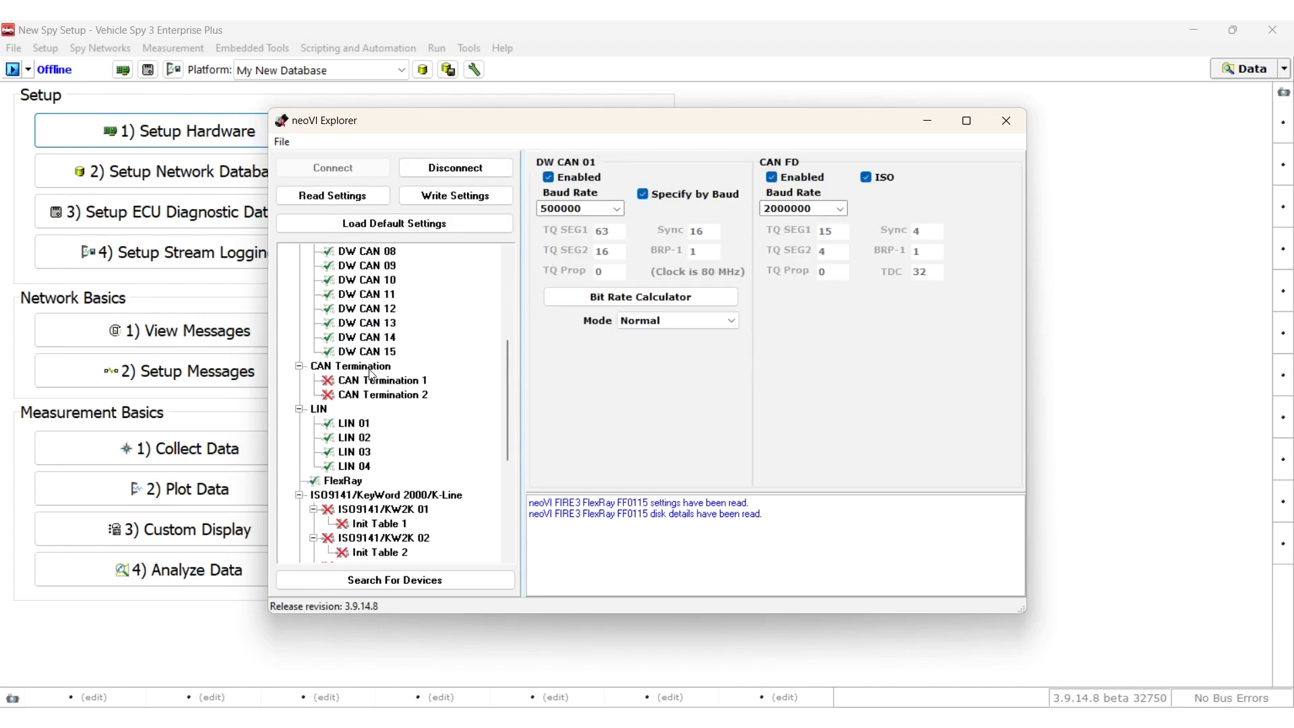
click(353, 423)
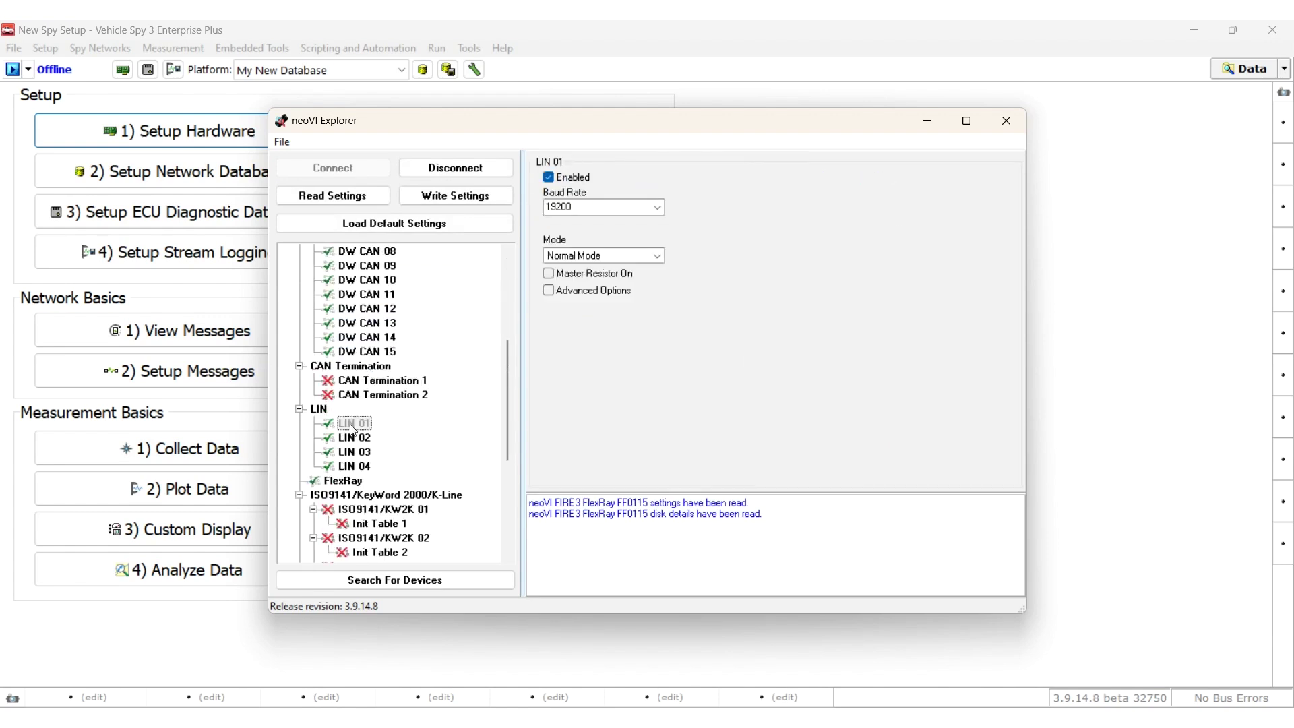
scroll(352, 428, down, 5)
click(358, 424)
scroll(358, 429, down, 1)
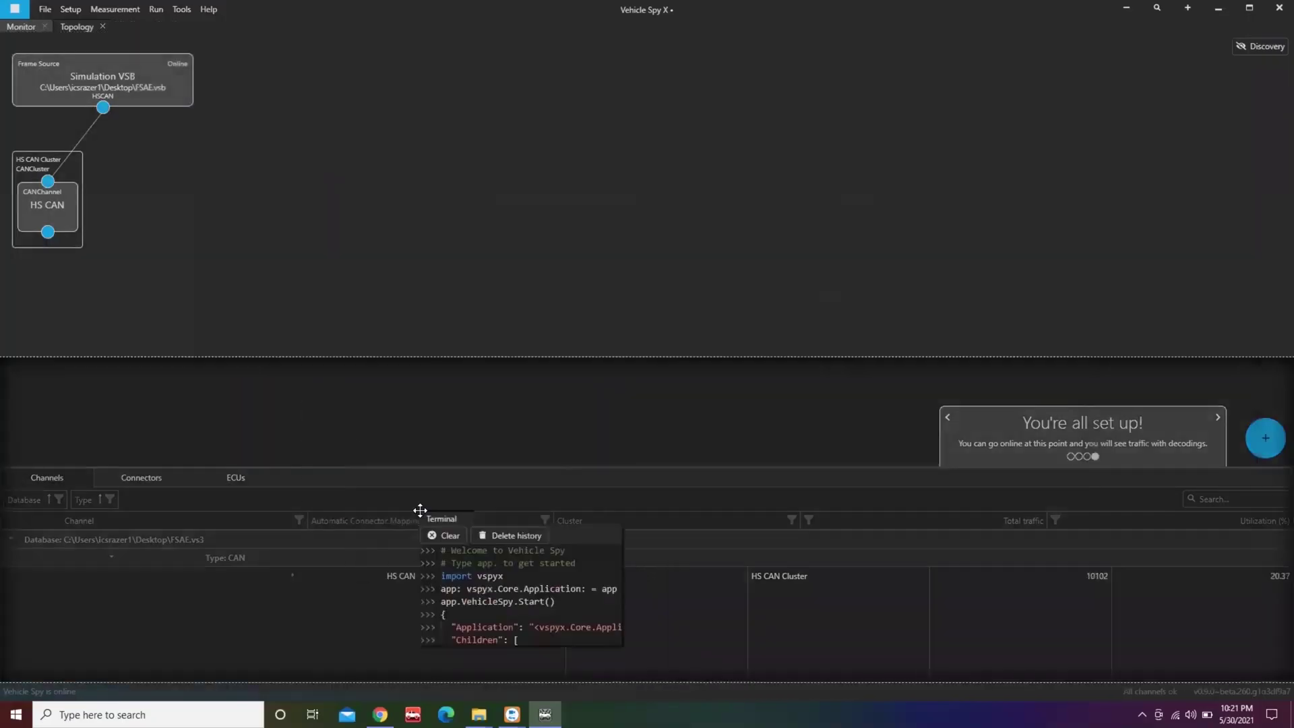
scroll(372, 523, up, 2)
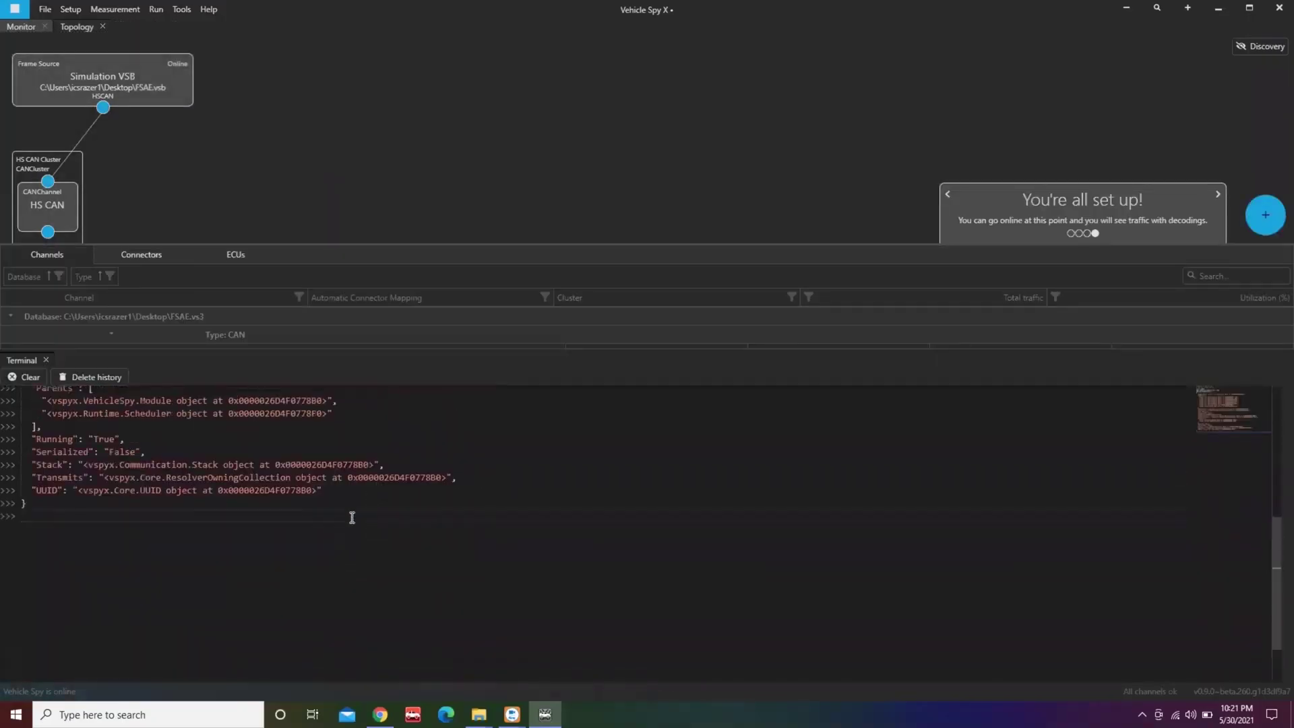
text(app.VehicleSpy.Start())
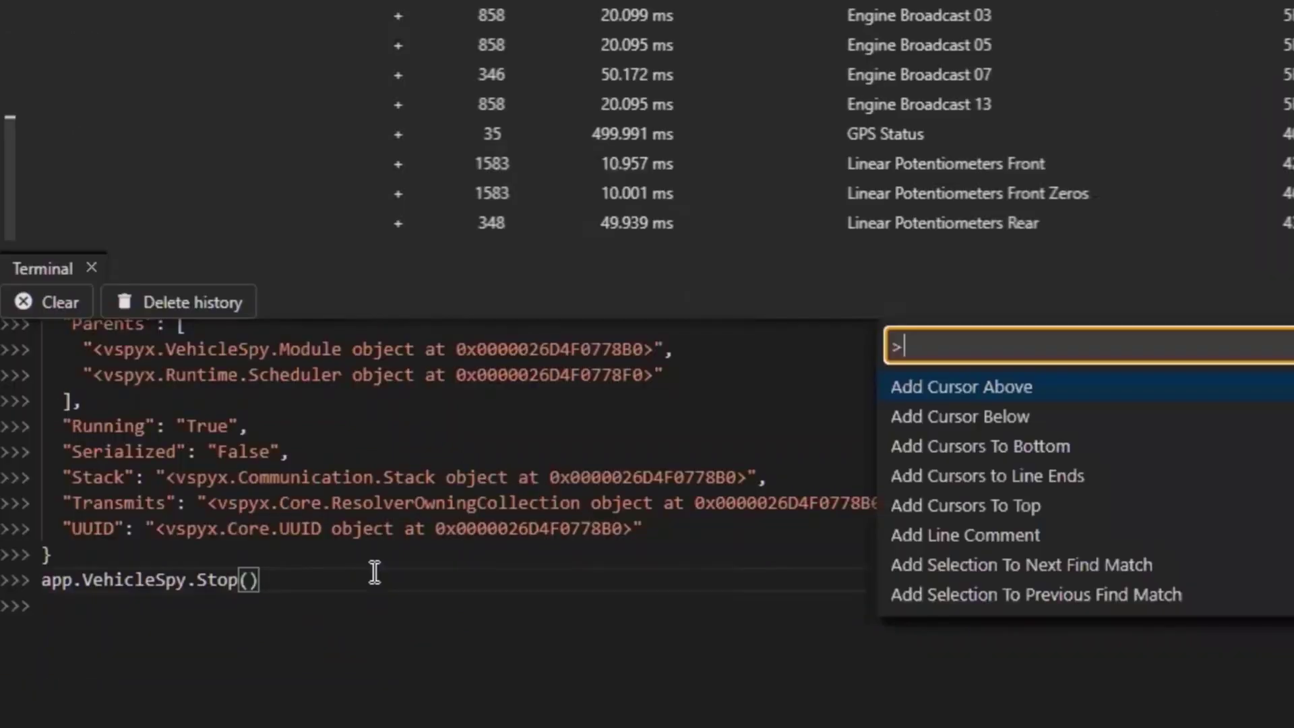